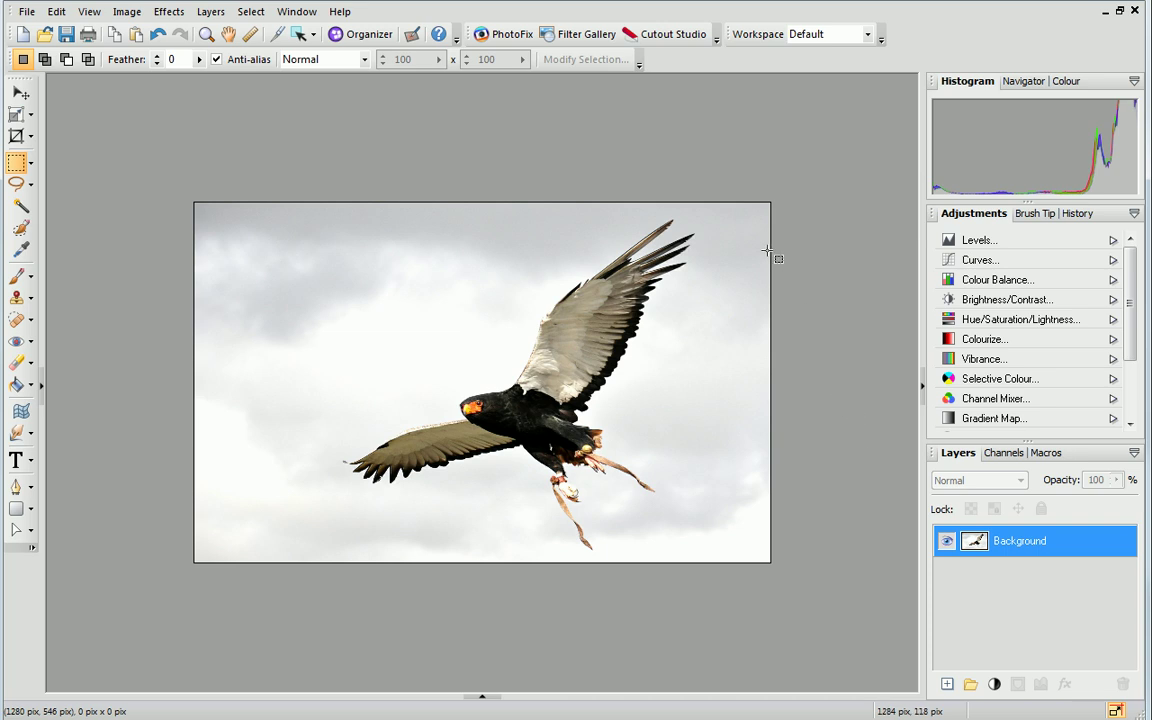
Open Cutout Studio on the eagle photo and skim the help on creating the cutout selection
{"action": "left_click", "coordinate": [705, 42]}
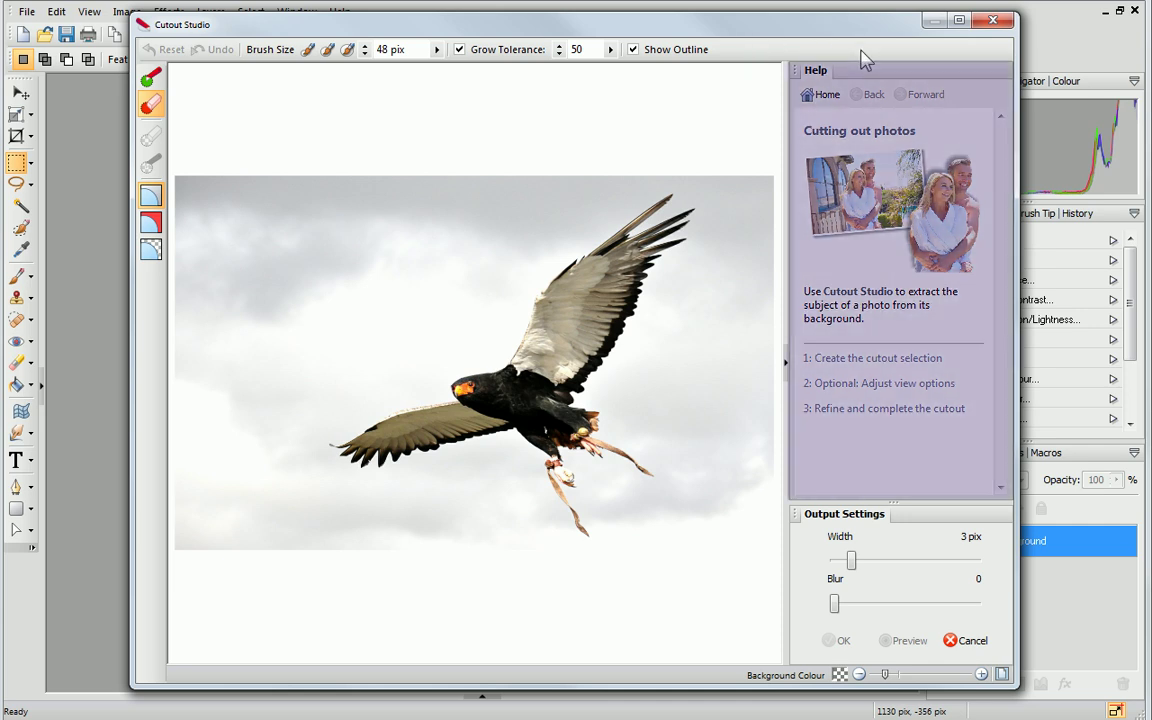
{"action": "left_click", "coordinate": [878, 360]}
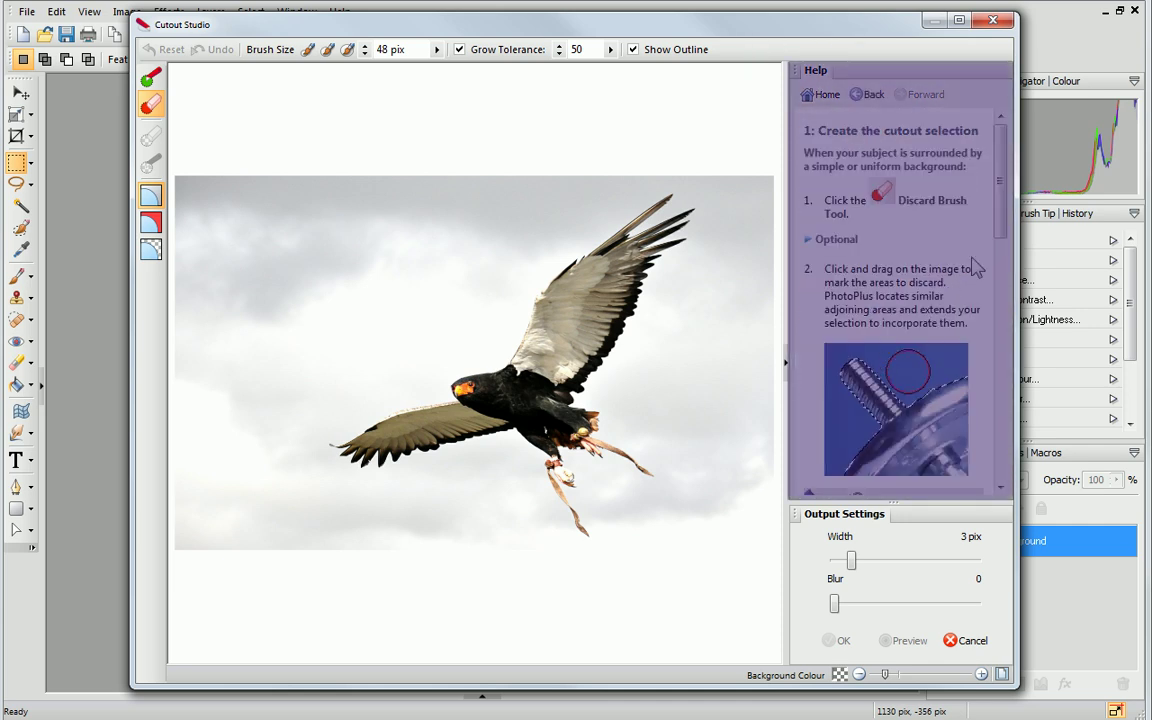
{"action": "scroll", "coordinate": [905, 200], "scroll_direction": "down", "scroll_amount": 5}
{"action": "scroll", "coordinate": [1005, 322], "scroll_direction": "down", "scroll_amount": 1}
{"action": "scroll", "coordinate": [1005, 322], "scroll_direction": "up", "scroll_amount": 6}
{"action": "left_click", "coordinate": [822, 95]}
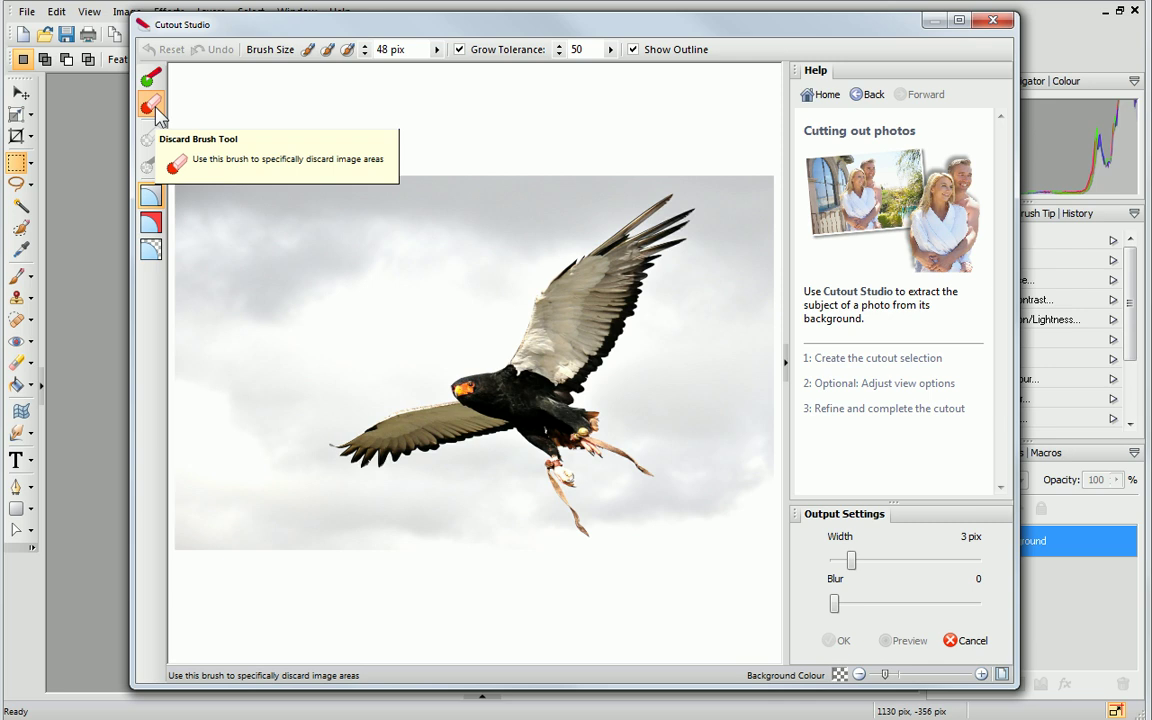
Switch to the Large Brush preset so the brush size reads 96 pix
{"action": "left_click", "coordinate": [349, 51]}
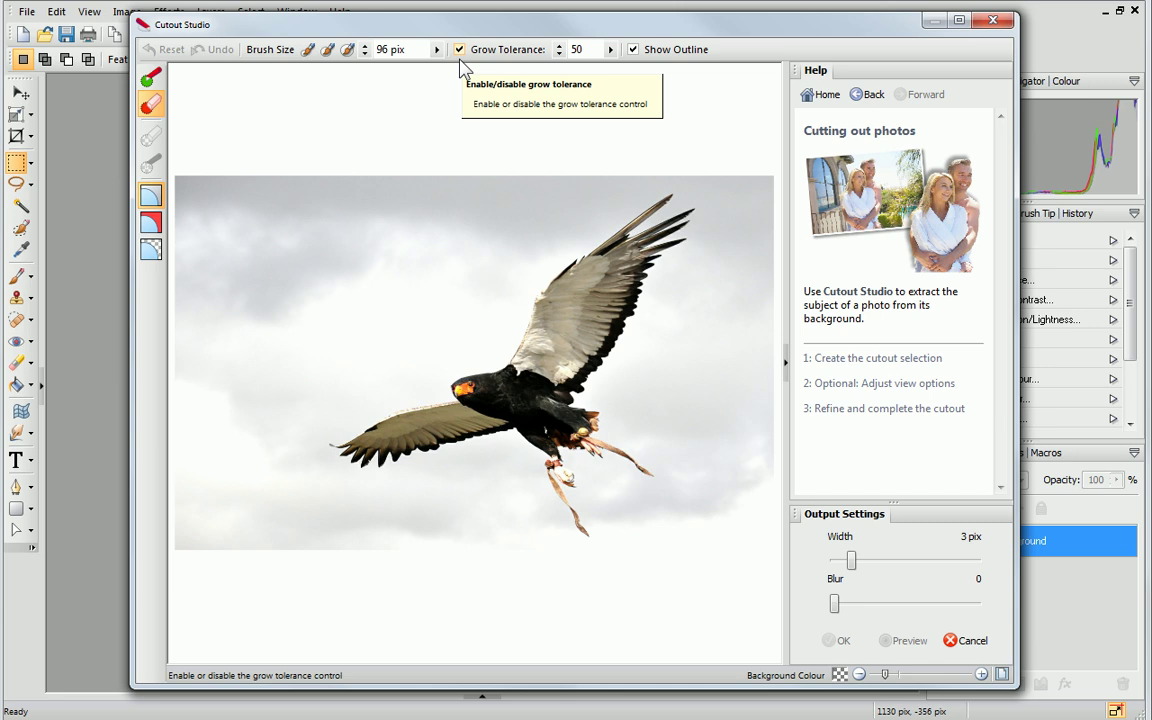
Paint the sky for discard around the eagle and the left wing tip, then show it tinted
{"action": "left_click", "coordinate": [350, 165]}
{"action": "left_click_drag", "start_coordinate": [293, 201], "coordinate": [244, 239]}
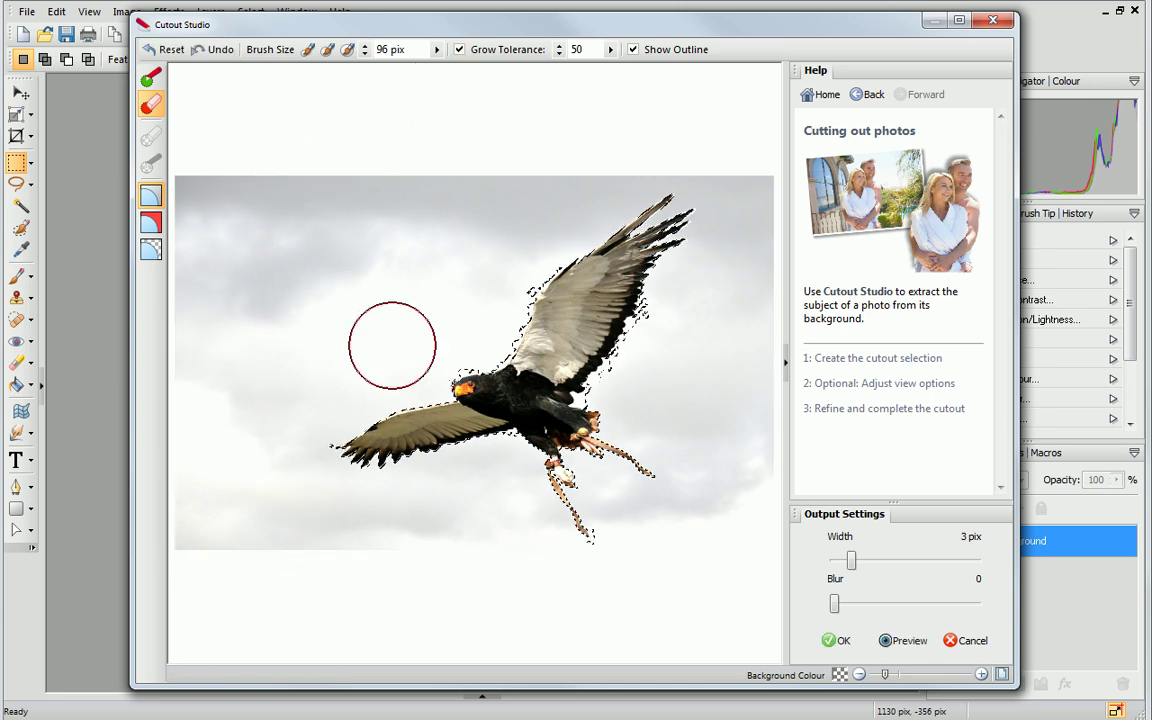
{"action": "mouse_move", "coordinate": [425, 285]}
{"action": "left_mouse_down"}
{"action": "mouse_move", "coordinate": [496, 277]}
{"action": "mouse_move", "coordinate": [470, 300]}
{"action": "left_mouse_up"}
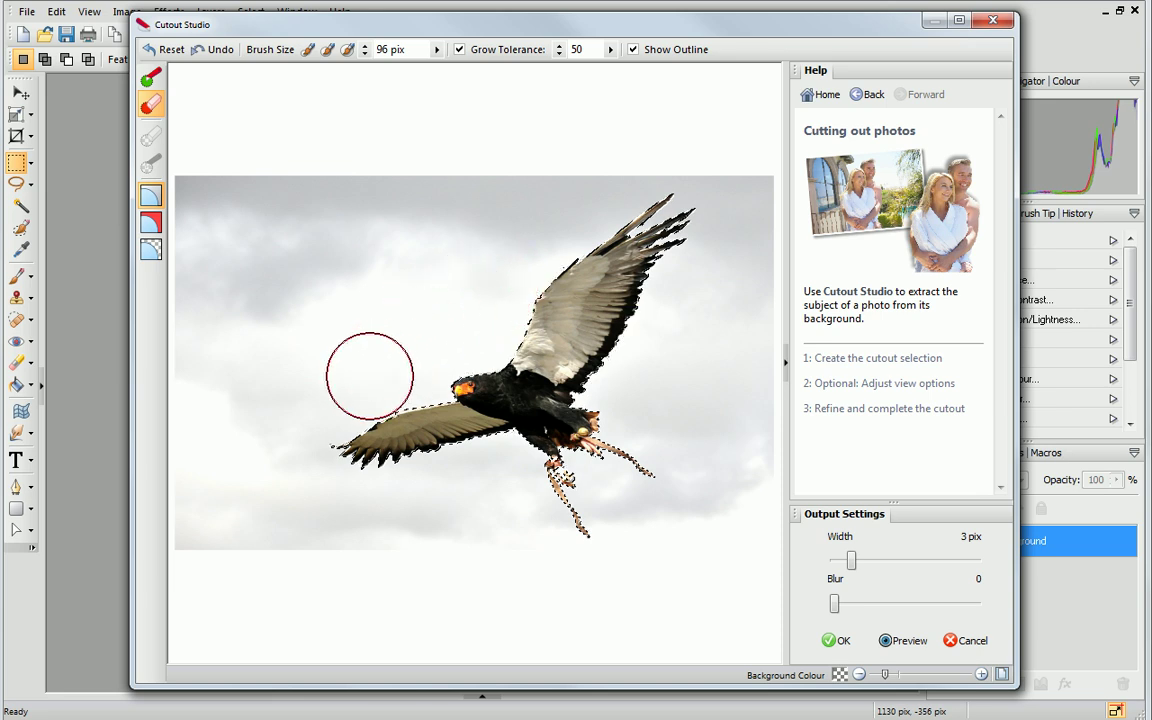
{"action": "mouse_move", "coordinate": [355, 400]}
{"action": "left_mouse_down"}
{"action": "mouse_move", "coordinate": [342, 424]}
{"action": "mouse_move", "coordinate": [323, 423]}
{"action": "left_mouse_up"}
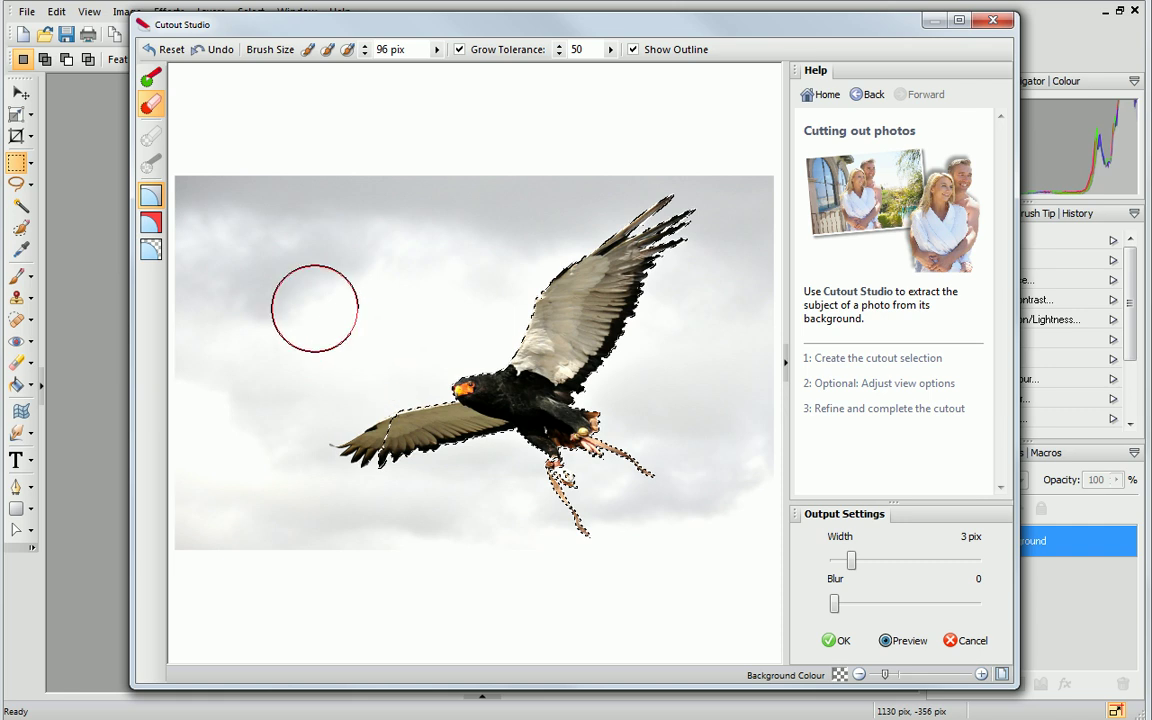
{"action": "left_click", "coordinate": [152, 222]}
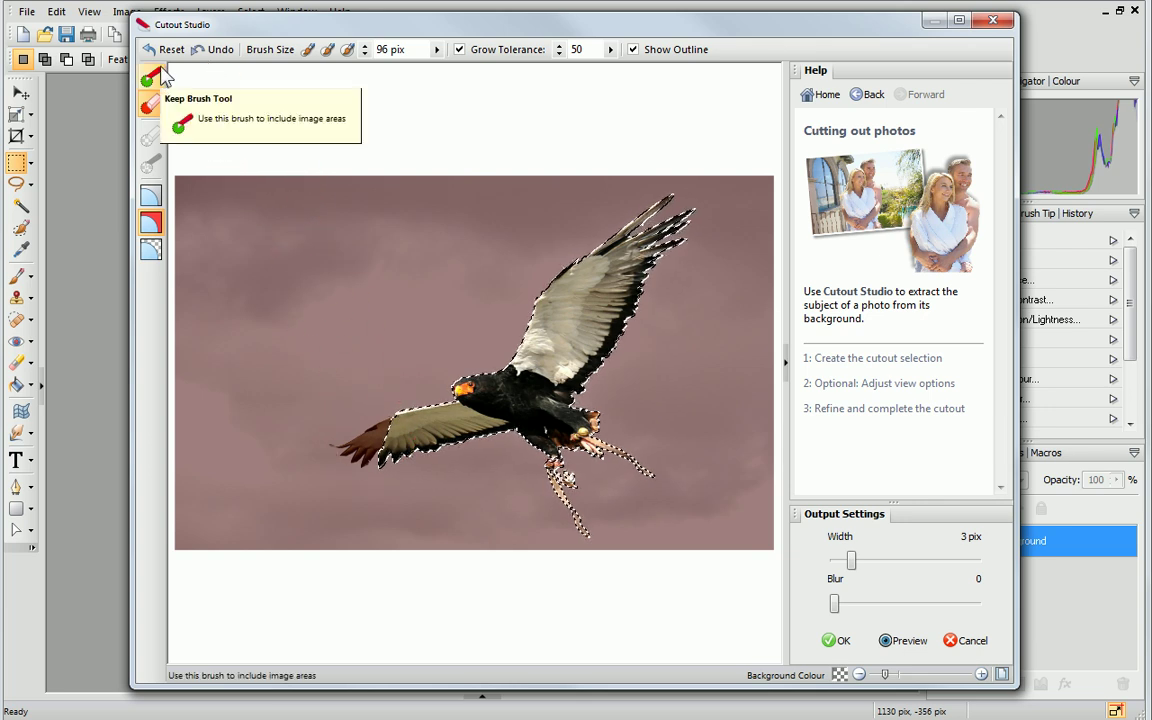
Paint the eagle's body and reddish left wing tip with a 10 pix Keep Brush
{"action": "left_click", "coordinate": [160, 76]}
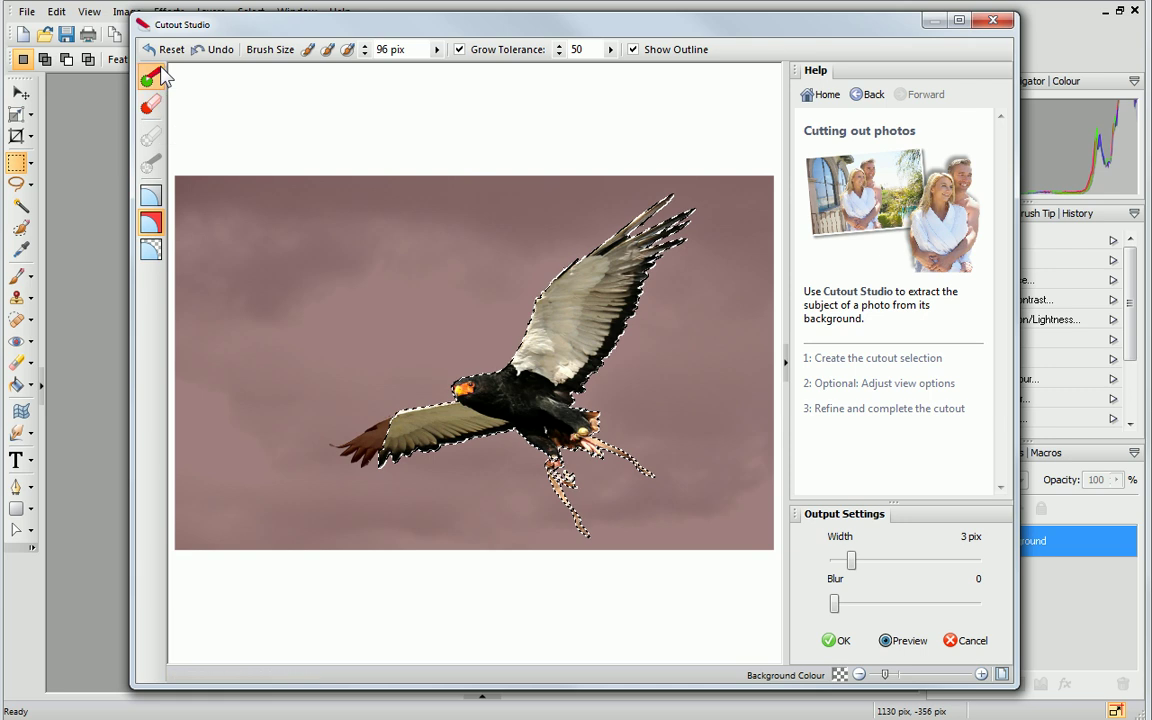
{"action": "left_click", "coordinate": [310, 60]}
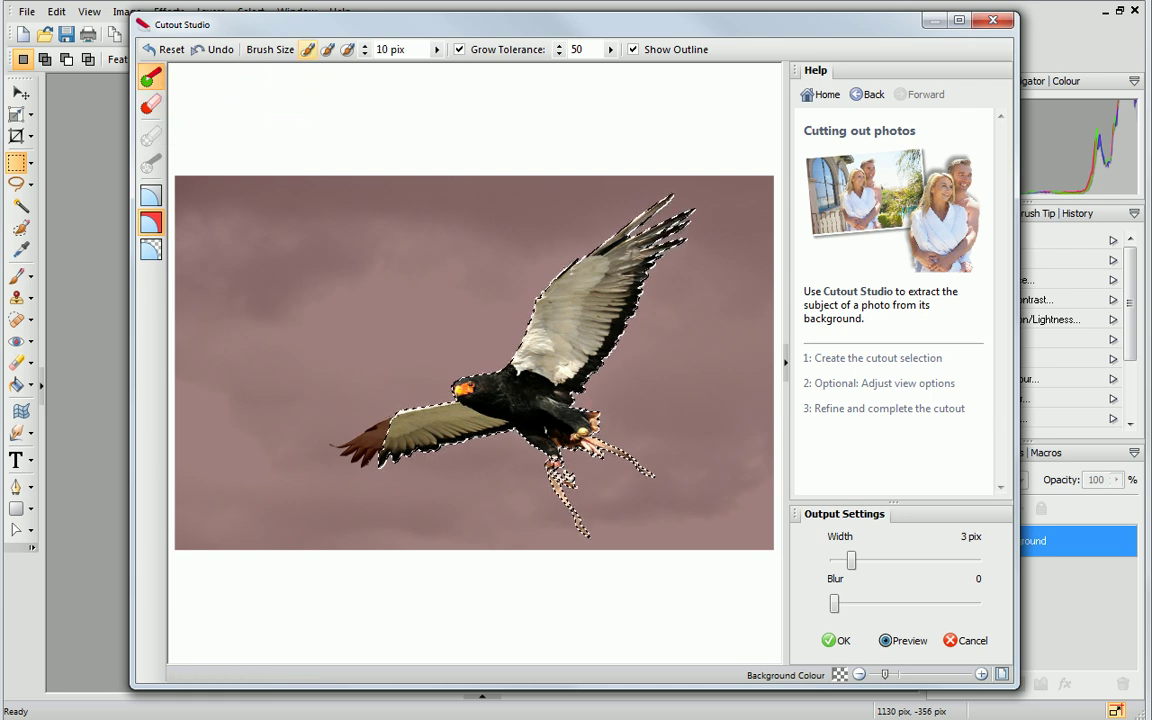
{"action": "left_click", "coordinate": [982, 675]}
{"action": "left_click", "coordinate": [982, 675]}
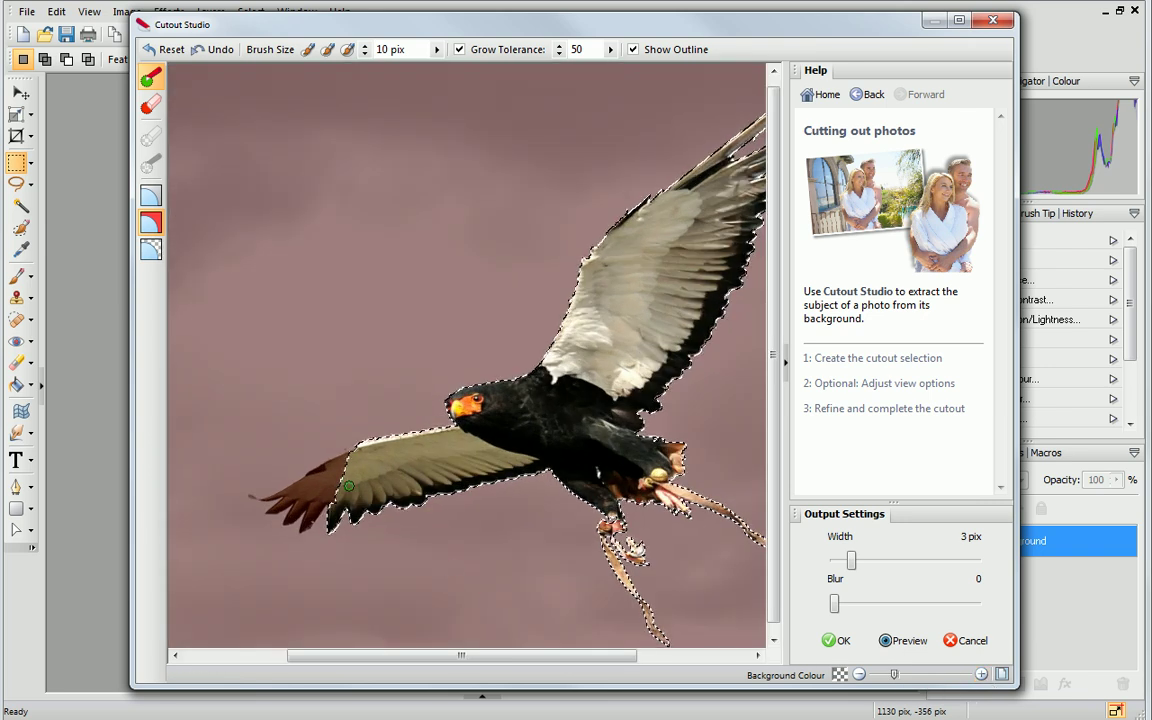
{"action": "mouse_move", "coordinate": [347, 480]}
{"action": "left_mouse_down"}
{"action": "mouse_move", "coordinate": [361, 443]}
{"action": "mouse_move", "coordinate": [278, 480]}
{"action": "mouse_move", "coordinate": [310, 475]}
{"action": "mouse_move", "coordinate": [296, 489]}
{"action": "mouse_move", "coordinate": [254, 496]}
{"action": "mouse_move", "coordinate": [334, 477]}
{"action": "mouse_move", "coordinate": [305, 528]}
{"action": "mouse_move", "coordinate": [333, 473]}
{"action": "left_mouse_up"}
{"action": "left_click_drag", "start_coordinate": [294, 523], "coordinate": [271, 508]}
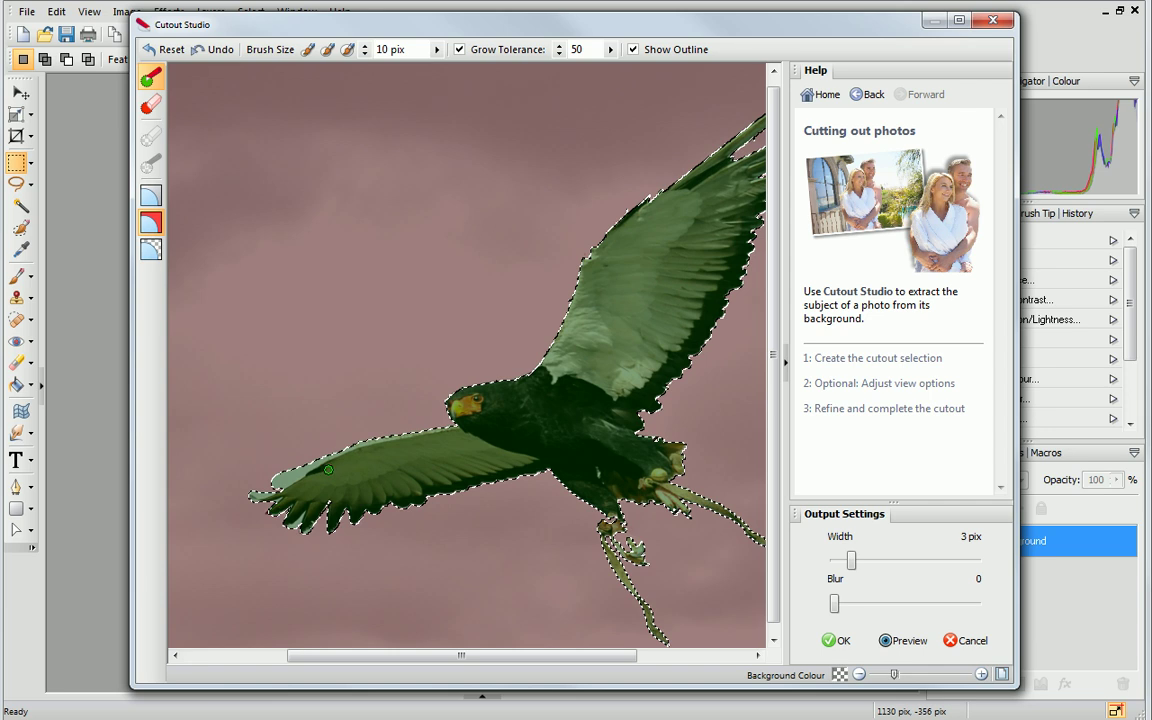
{"action": "left_click", "coordinate": [859, 675]}
{"action": "left_click", "coordinate": [859, 675]}
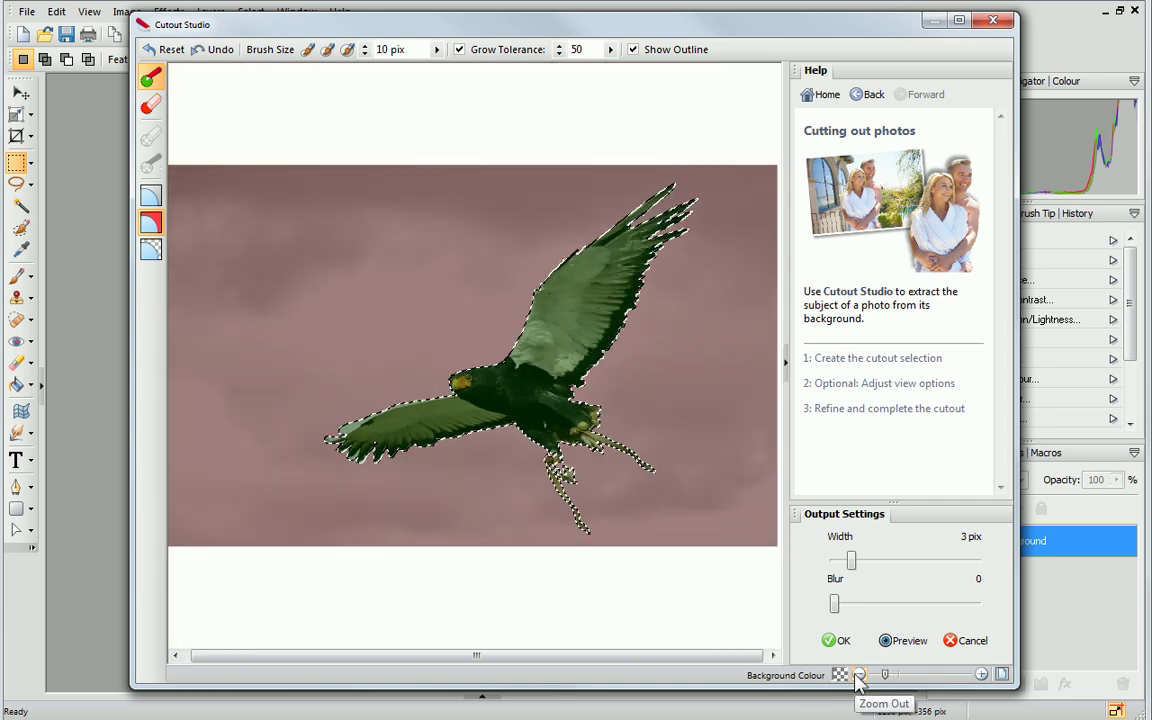
{"action": "left_click", "coordinate": [859, 675]}
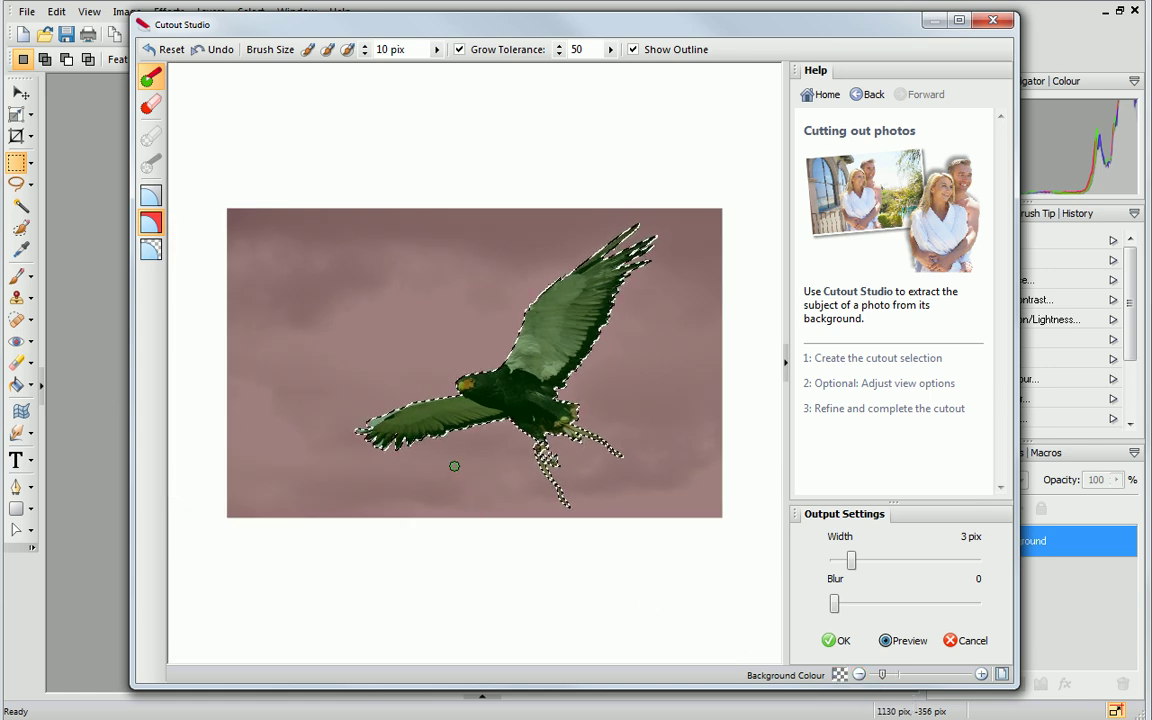
Preview the cut-out eagle against a green background colour
{"action": "left_click", "coordinate": [900, 645]}
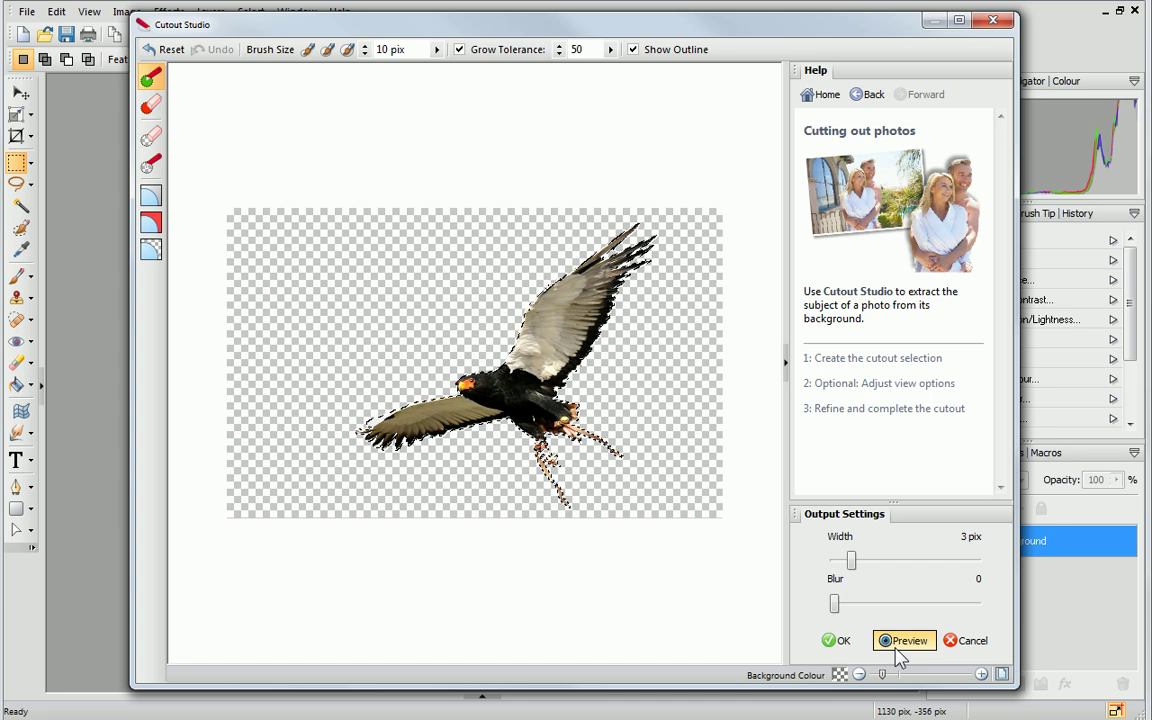
{"action": "left_click", "coordinate": [841, 676]}
{"action": "left_click", "coordinate": [905, 684]}
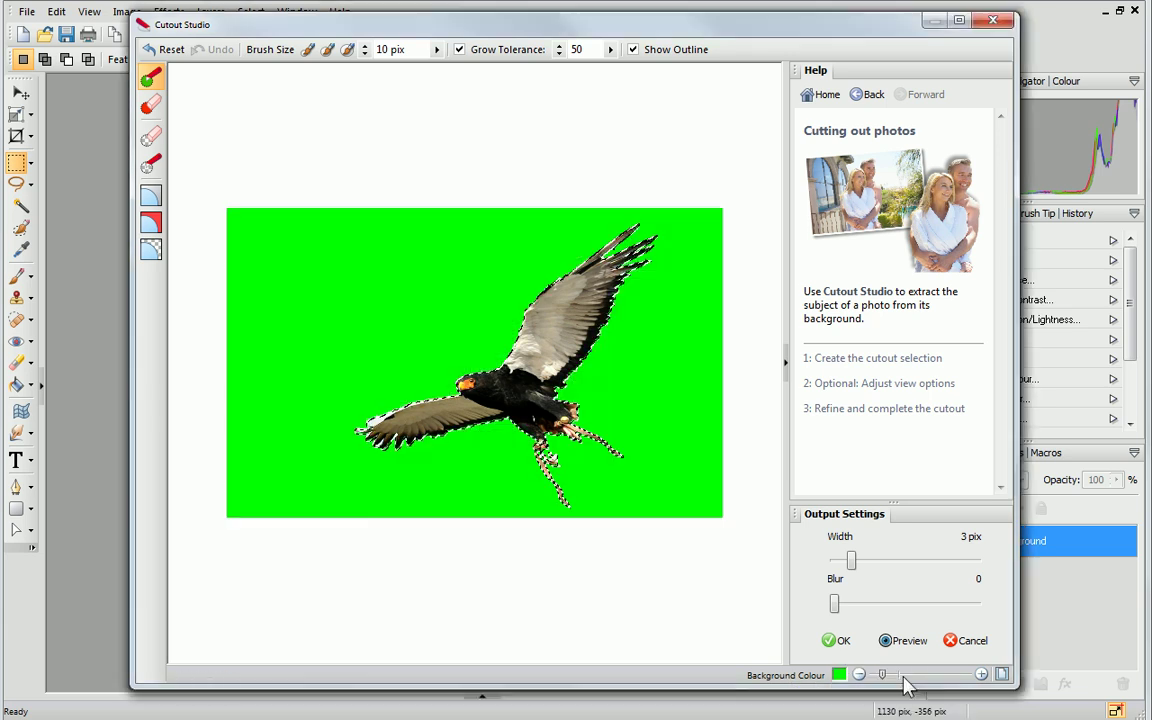
Erase the leftover fringe at the wing tip and apply the cutout
{"action": "left_click", "coordinate": [150, 164]}
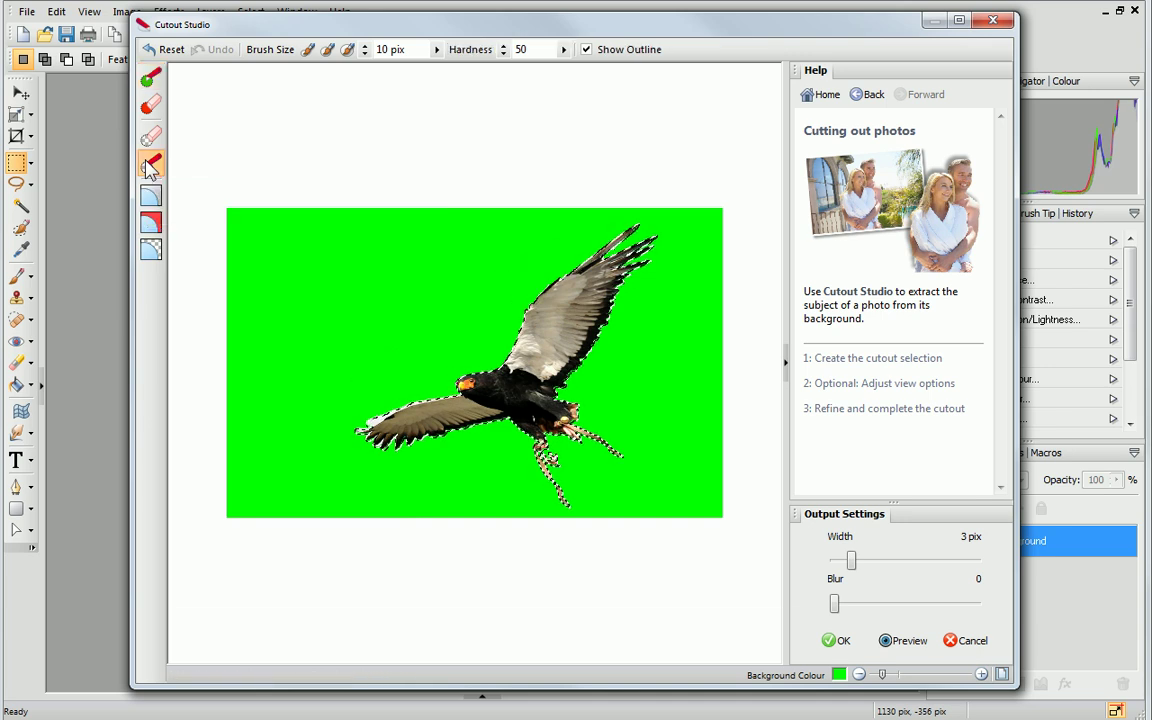
{"action": "left_click", "coordinate": [369, 425]}
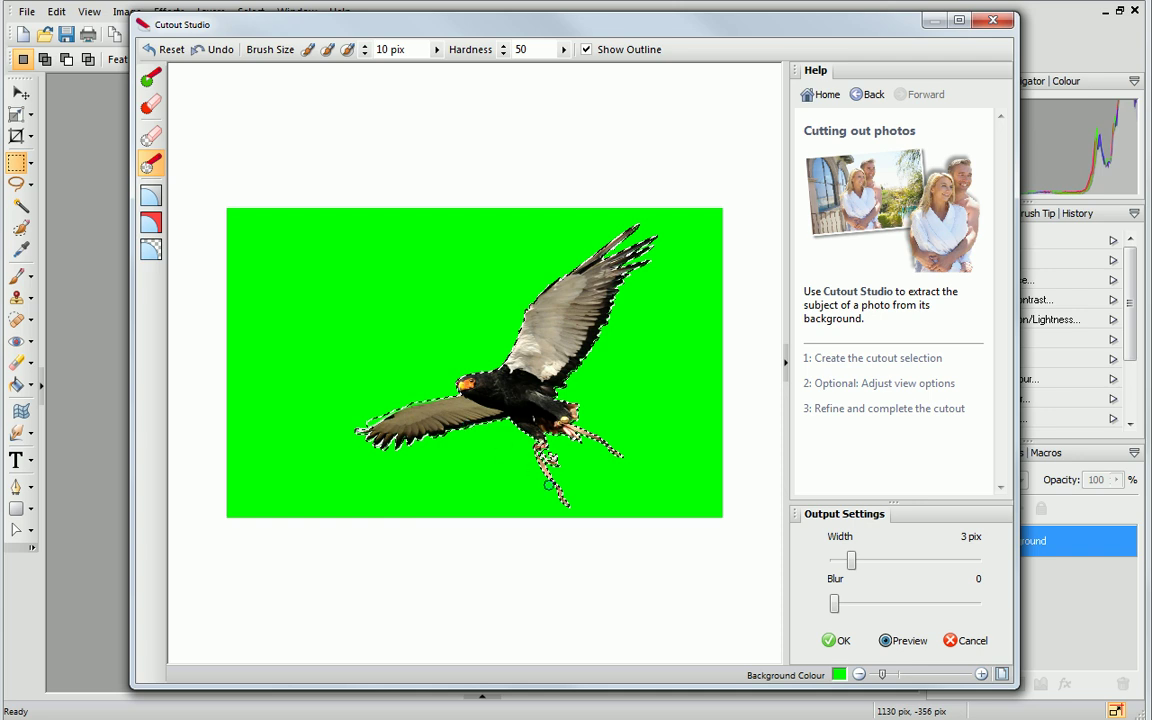
{"action": "left_click", "coordinate": [845, 643]}
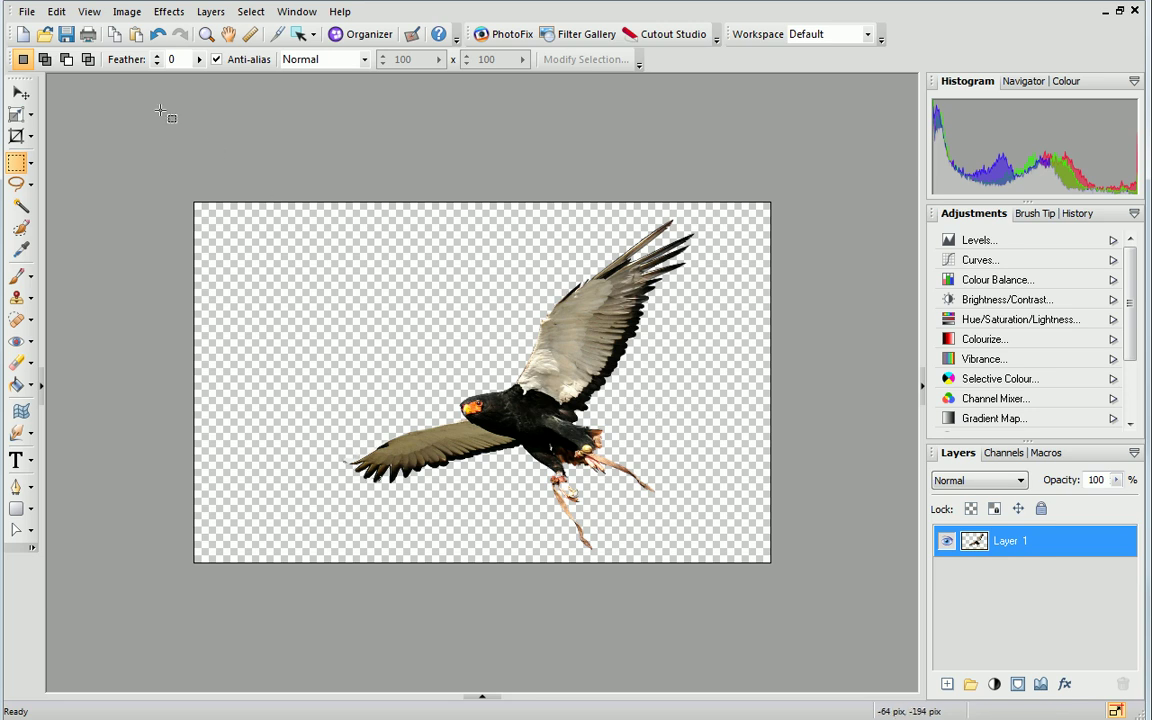
Copy the cut-out eagle and switch to the buteobuteo.png document
{"action": "left_click", "coordinate": [56, 11]}
{"action": "left_click", "coordinate": [77, 93]}
{"action": "left_click", "coordinate": [481, 697]}
{"action": "left_click", "coordinate": [93, 608]}
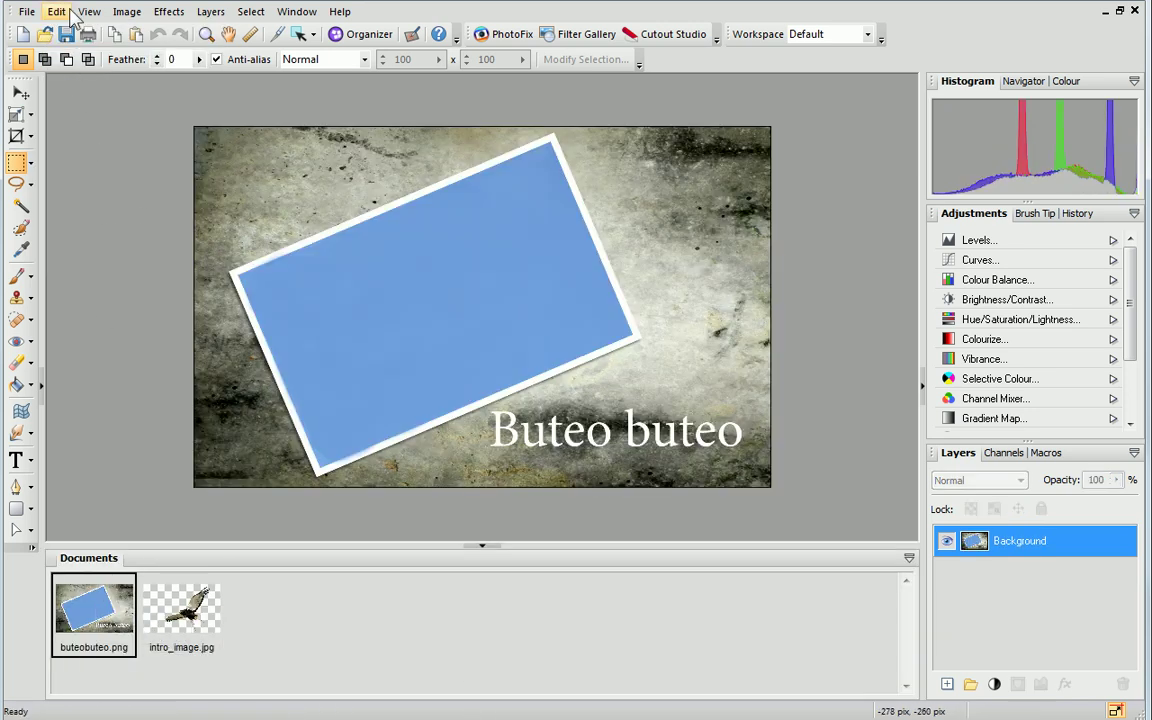
Paste the eagle into buteobuteo.png as a new layer
{"action": "left_click", "coordinate": [56, 11]}
{"action": "mouse_move", "coordinate": [85, 131]}
{"action": "left_click", "coordinate": [276, 161]}
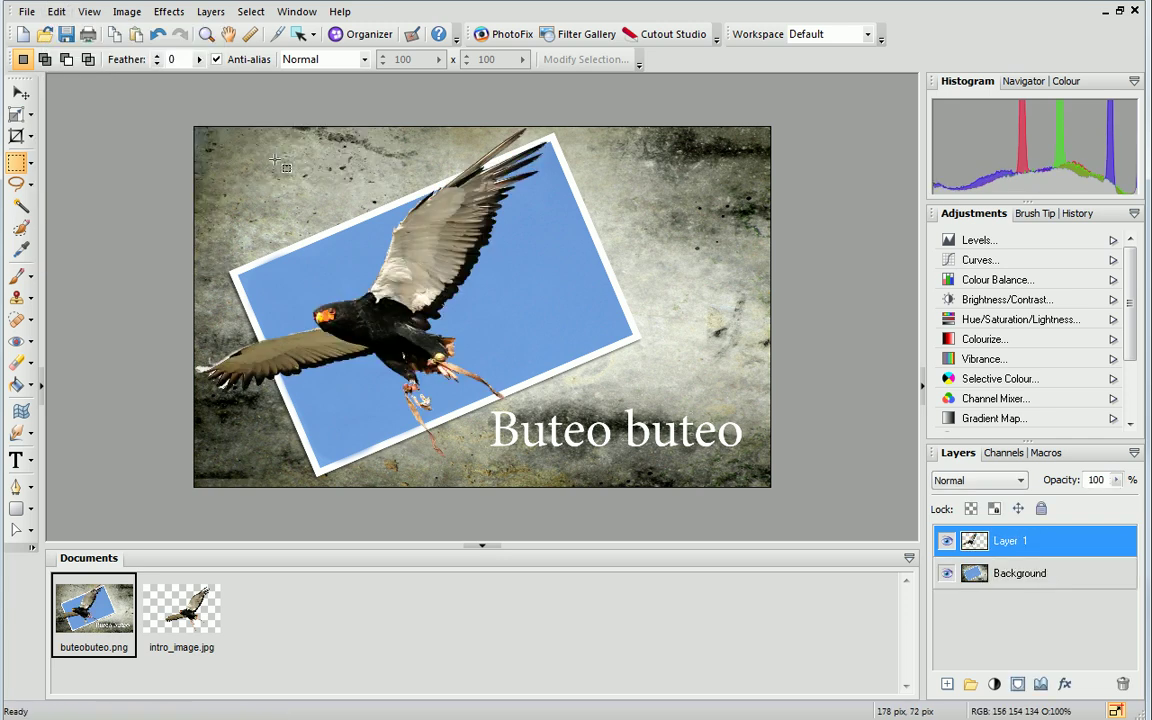
Rotate the eagle counter-clockwise, shift it right and shrink it to fit inside the blue frame
{"action": "left_click", "coordinate": [16, 113]}
{"action": "left_click_drag", "start_coordinate": [465, 106], "coordinate": [299, 216]}
{"action": "left_click_drag", "start_coordinate": [335, 332], "coordinate": [415, 322]}
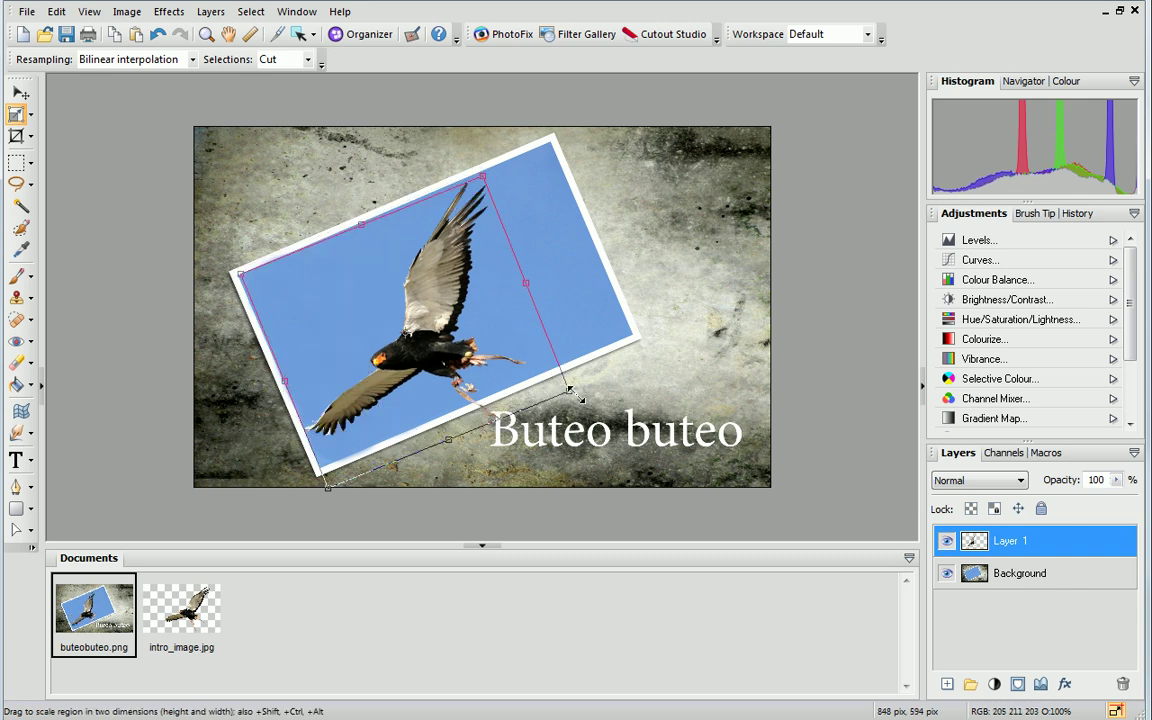
{"action": "left_click_drag", "start_coordinate": [568, 390], "coordinate": [533, 367]}
{"action": "left_click", "coordinate": [20, 91]}
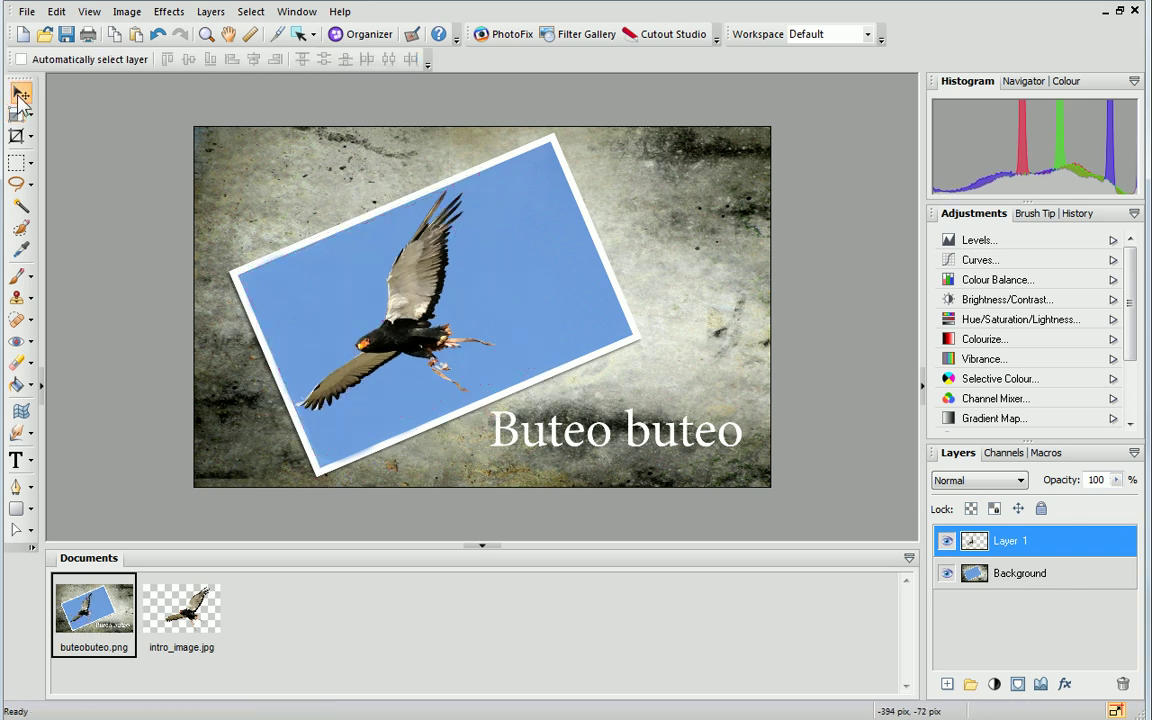